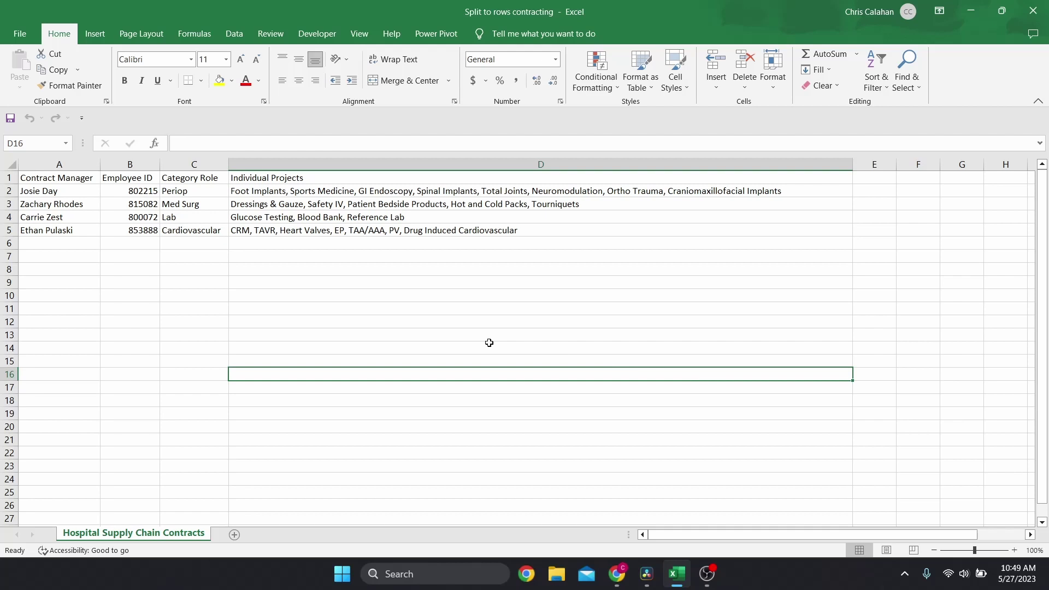
Step: Load the range A1:D5 of the contracts sheet into Power Query as a table with headers
drag(71, 180, 349, 230)
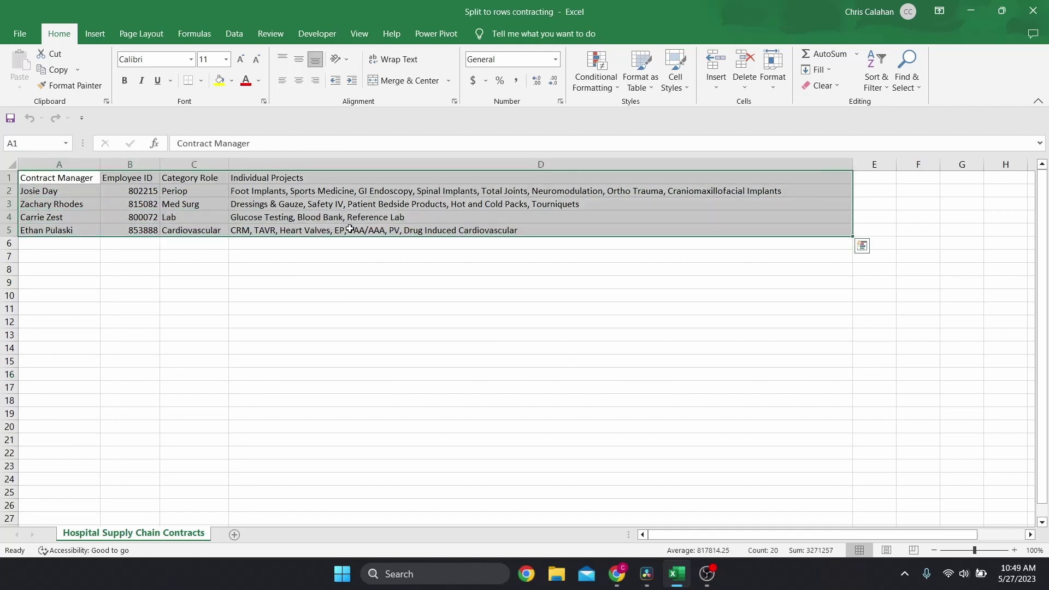
click(227, 36)
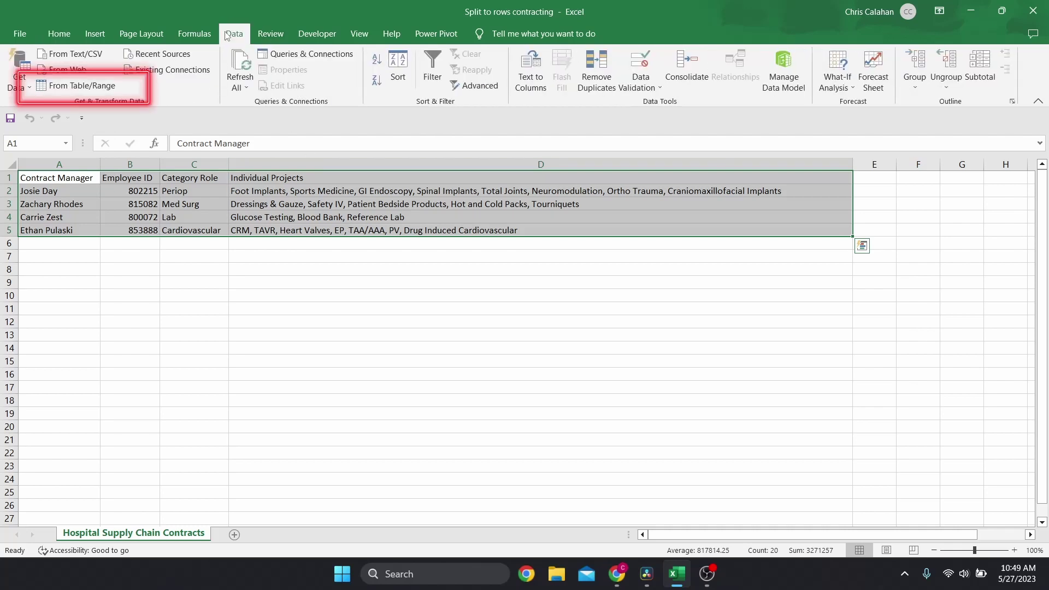
click(100, 85)
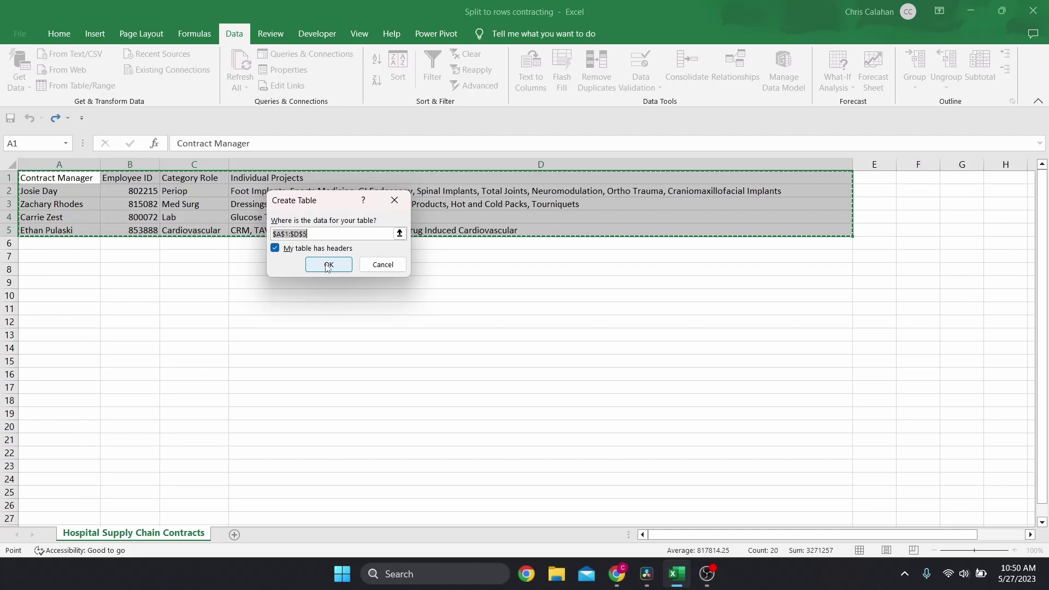
click(328, 265)
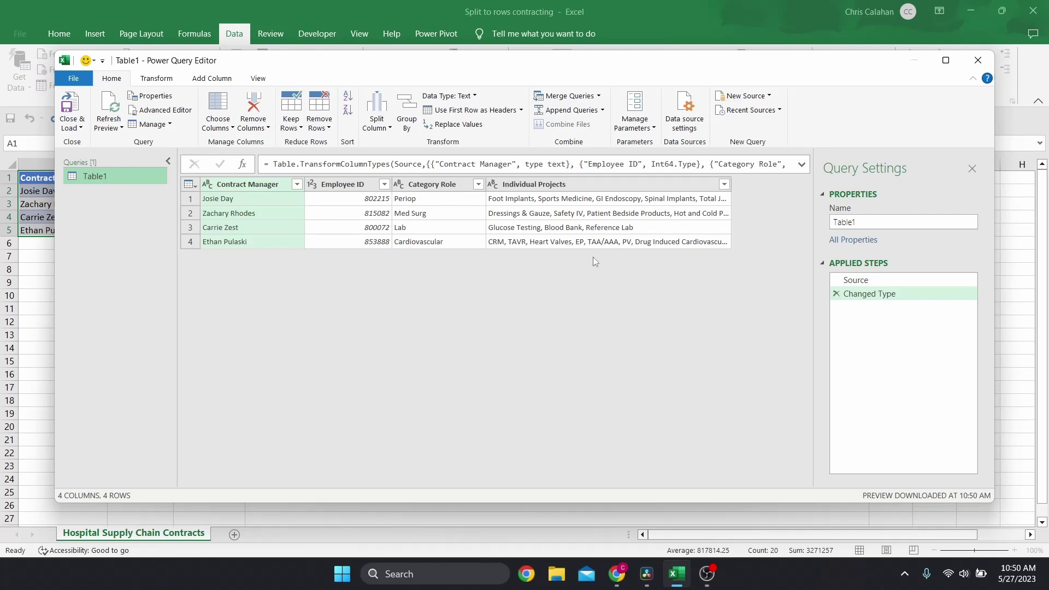
Step: Set up a delimiter split of the Individual Projects column with a custom delimiter of a comma followed by a space
click(648, 187)
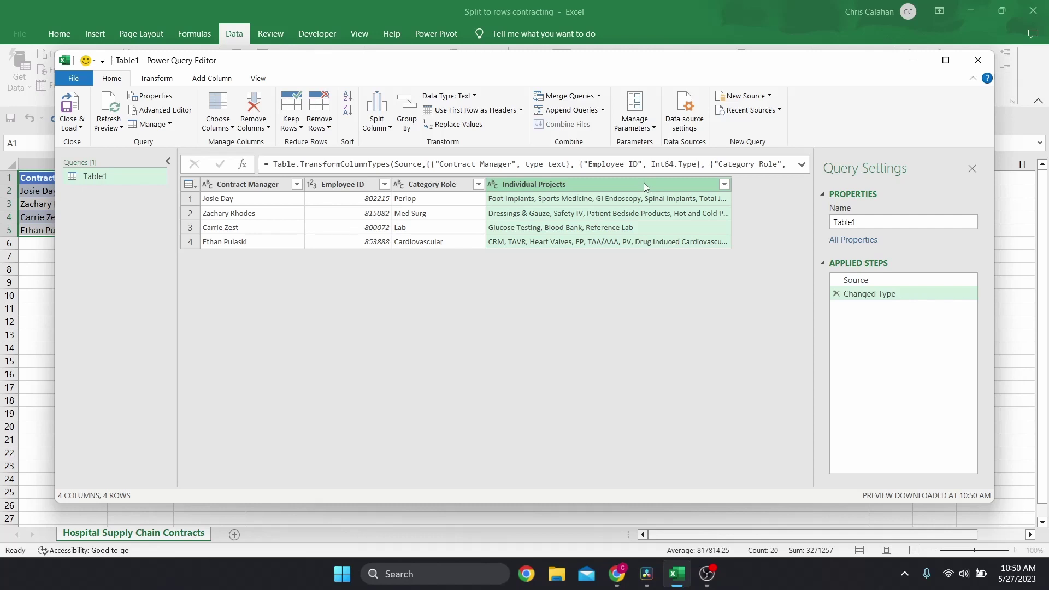
click(381, 129)
click(386, 143)
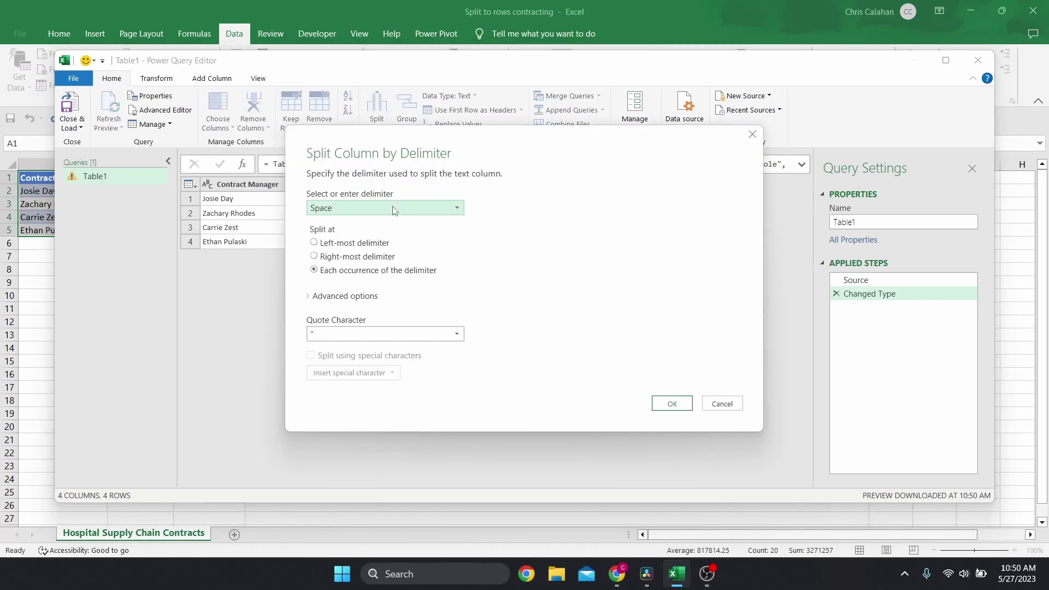
drag(410, 146, 406, 256)
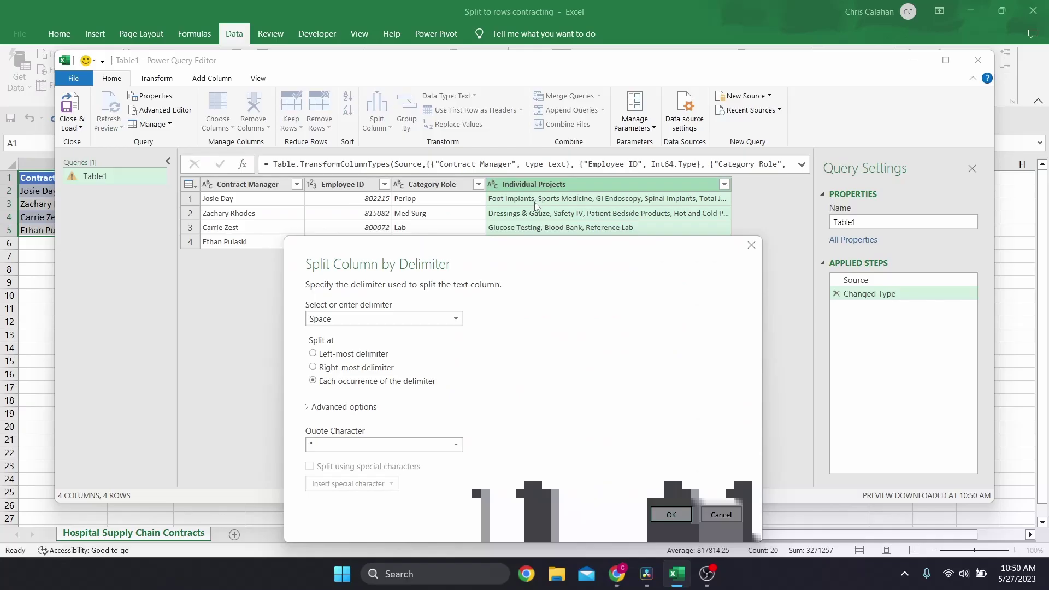
click(434, 320)
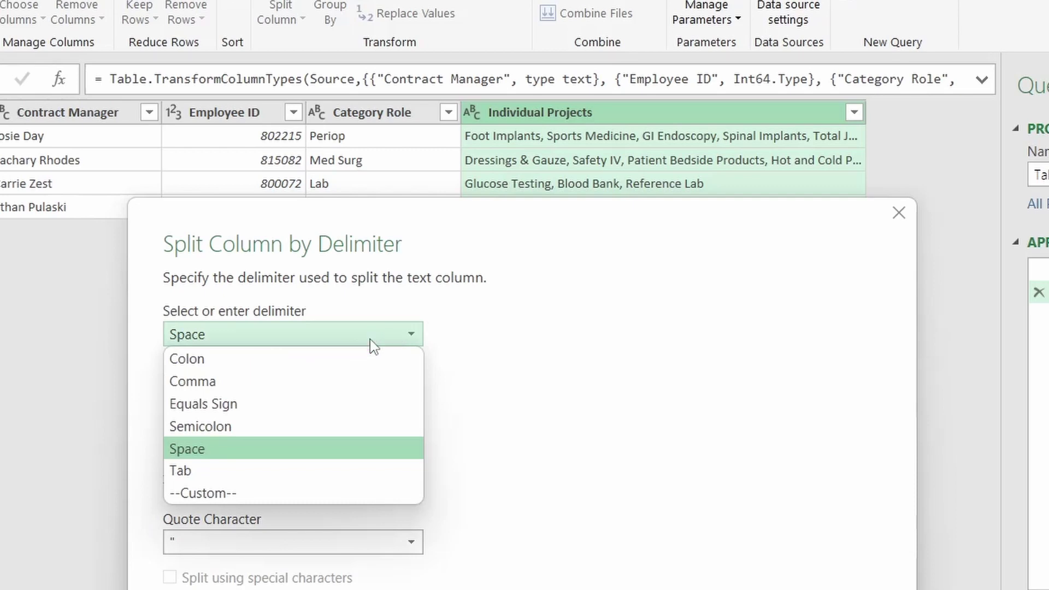
click(203, 493)
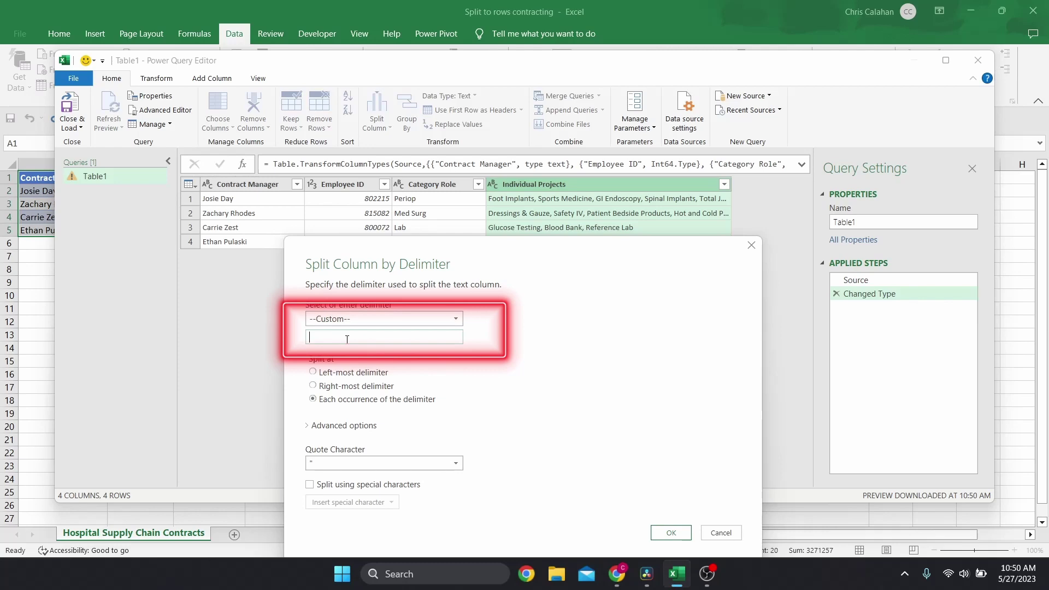
text(,)
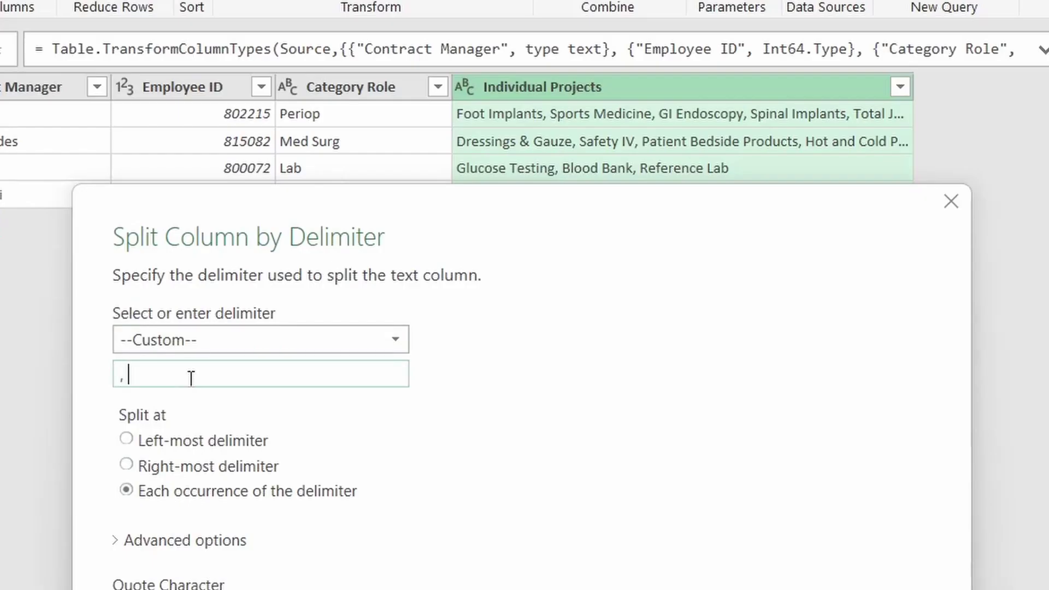
Step: Make the Individual Projects split go into rows at each occurrence of the delimiter and apply it
click(137, 536)
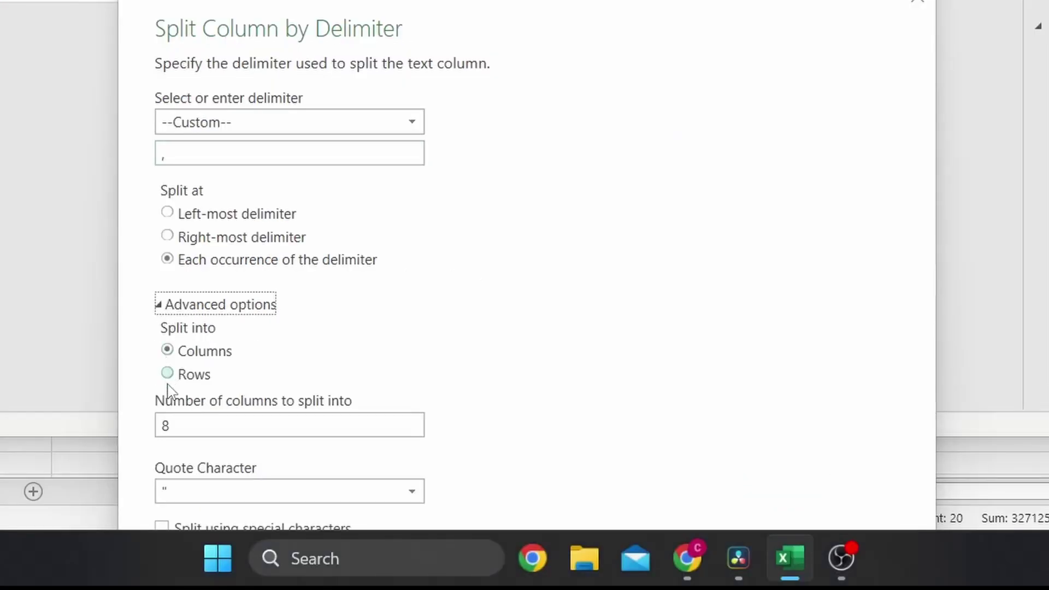
click(168, 374)
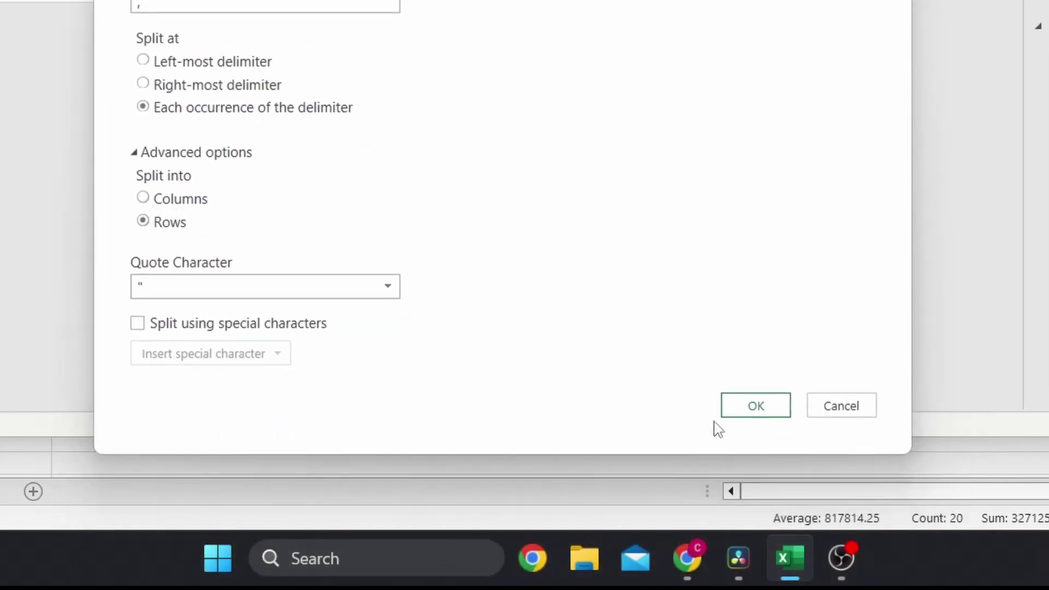
click(737, 411)
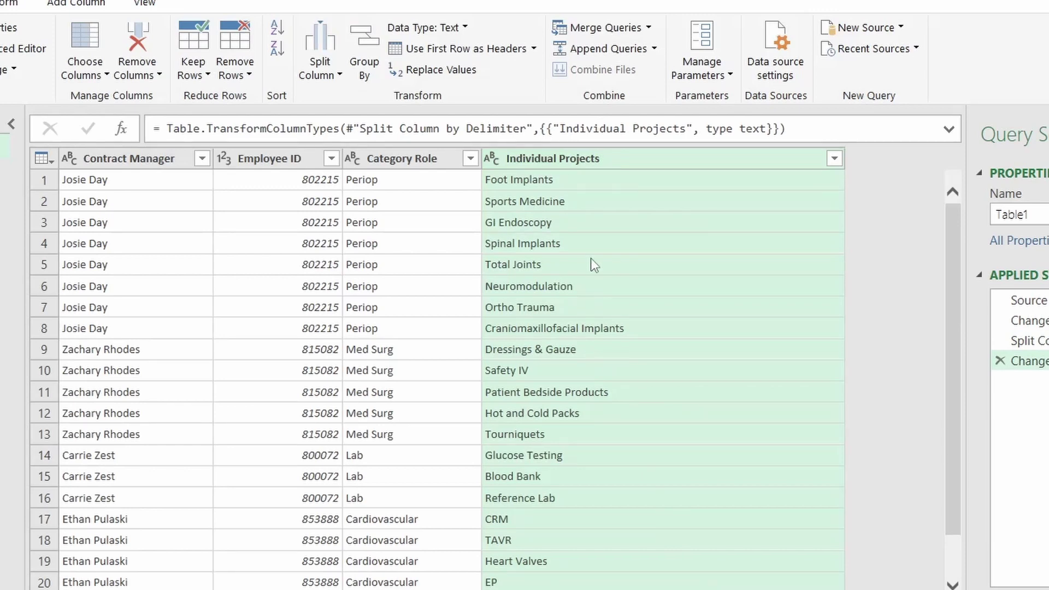
Step: Split the Contract Manager column into separate columns at each occurrence of a space
scroll(591, 258, down, 1)
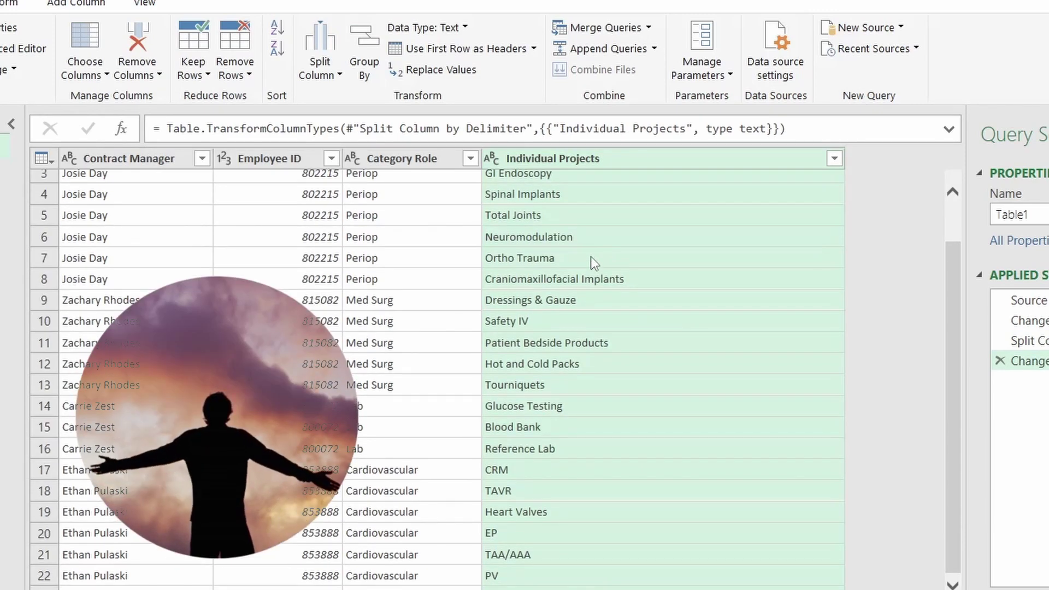
scroll(601, 270, up, 1)
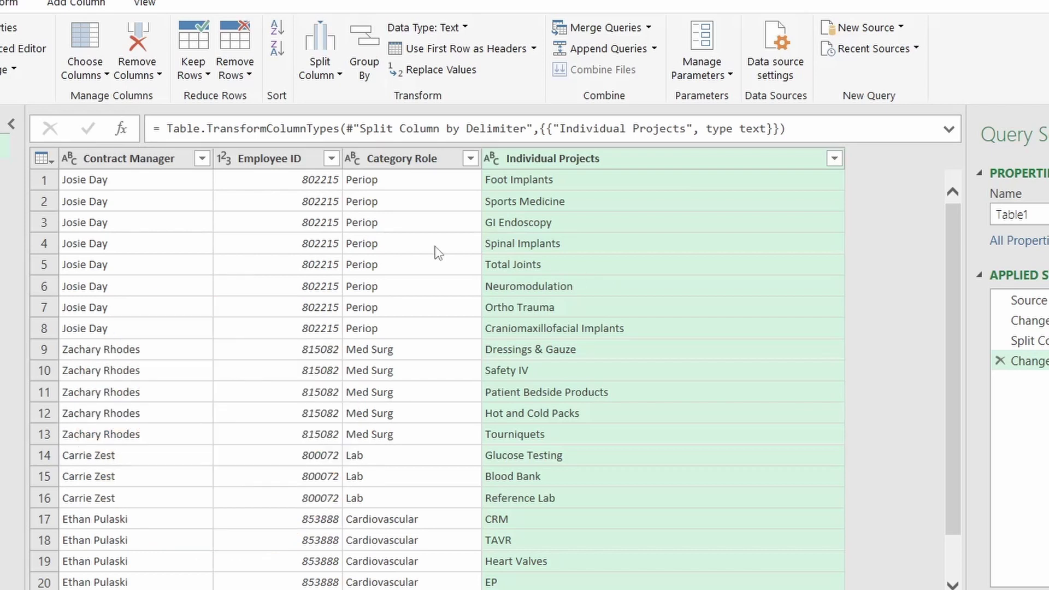
click(126, 159)
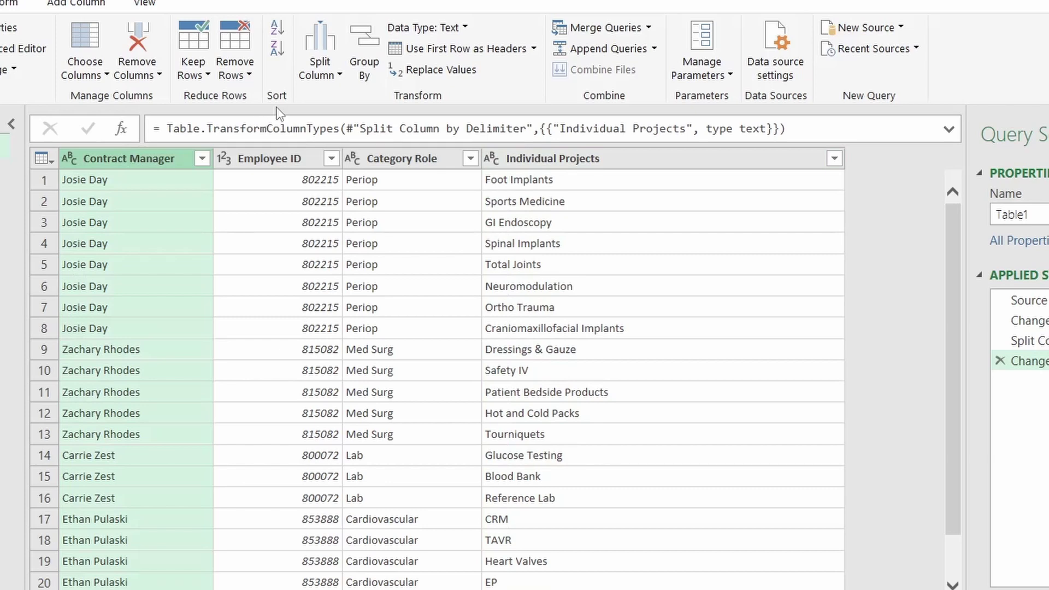
click(322, 68)
click(337, 104)
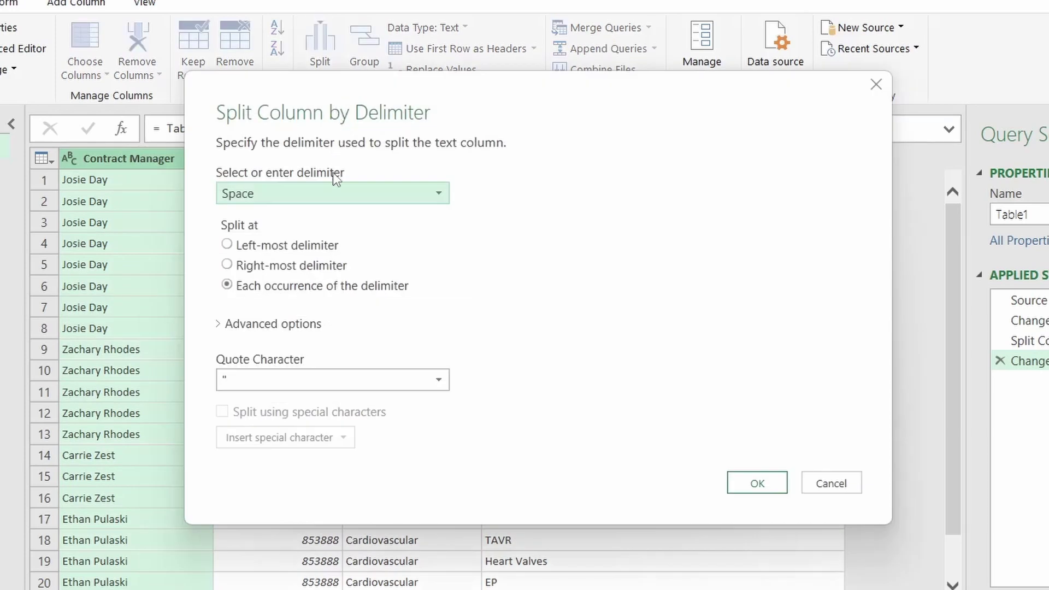
click(228, 331)
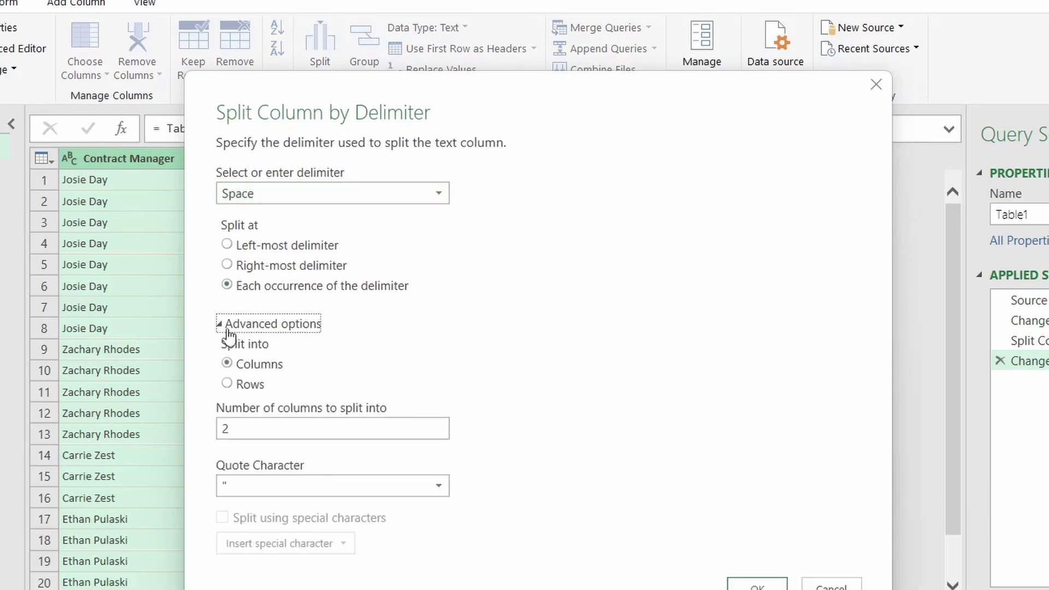
click(228, 330)
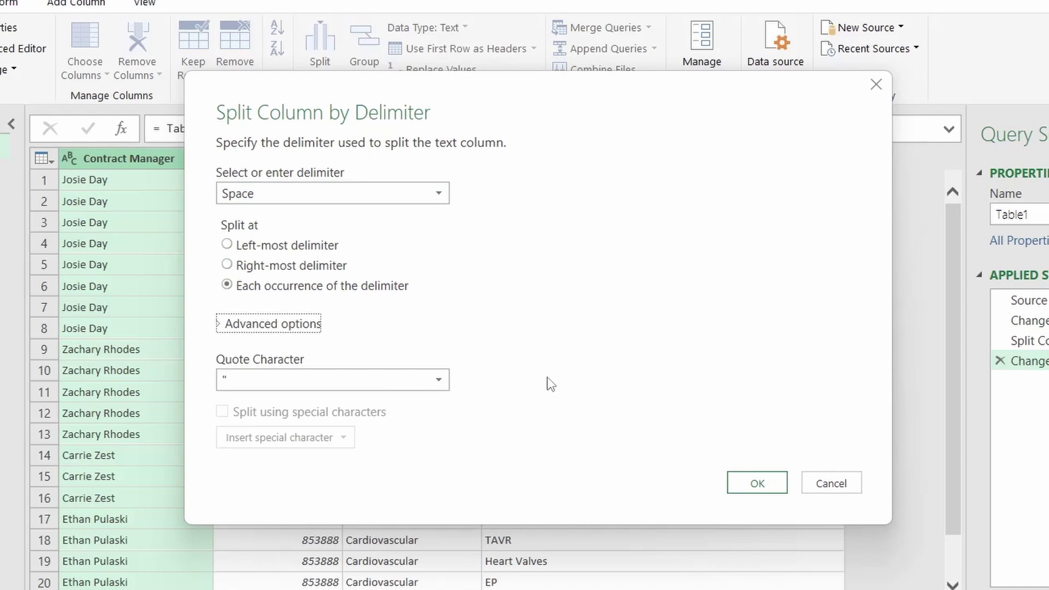
click(738, 482)
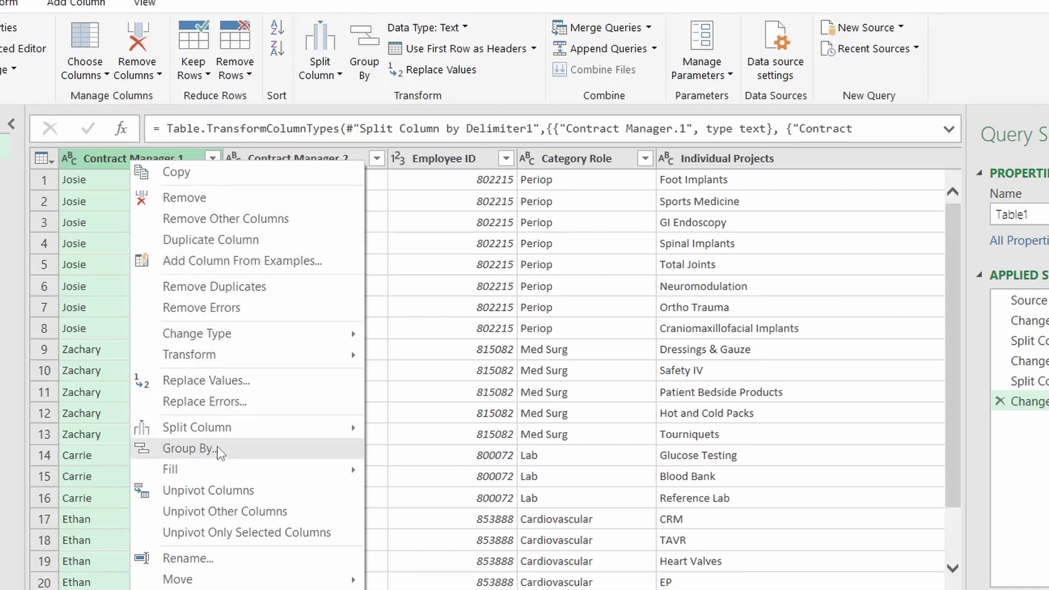
Step: Rename the Contract Manager.1 column as First Name
click(213, 558)
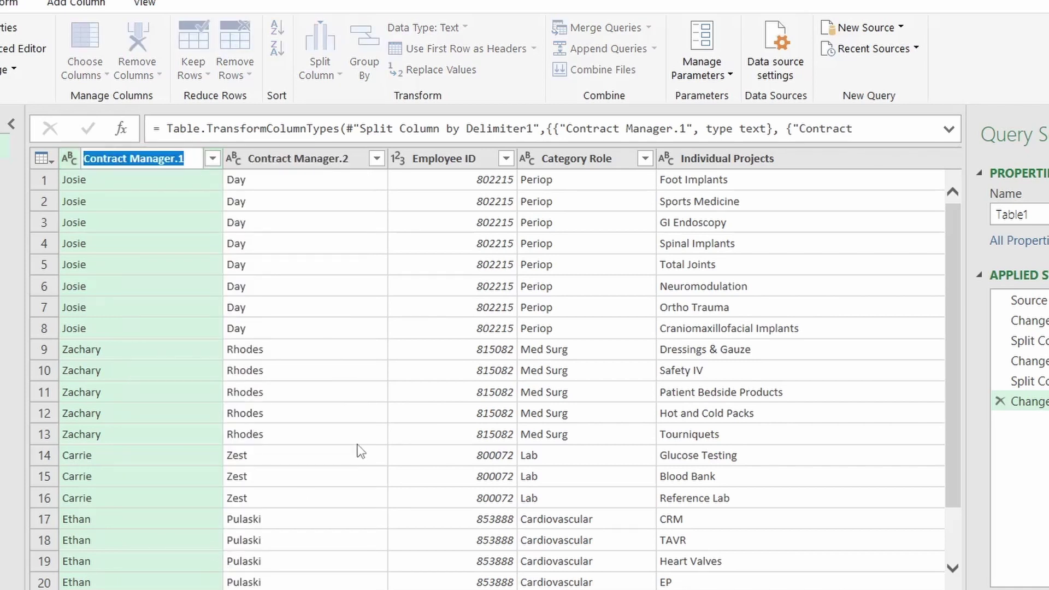
text(First Name)
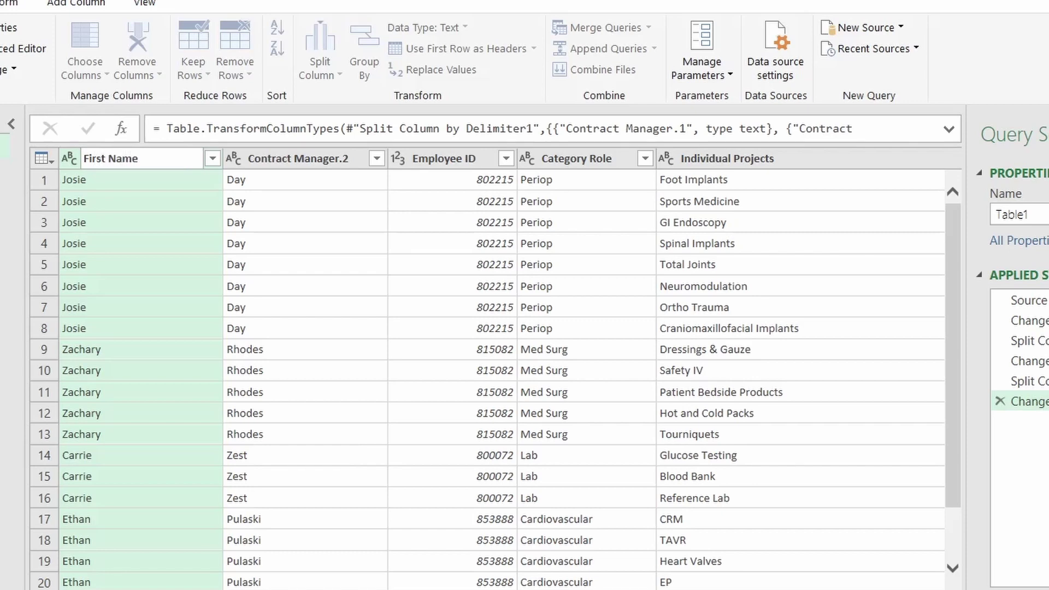
key(Return)
Step: Rename the Contract Manager.2 column as Last Name, and close the query editor, loading the results into the workbook
right_click(290, 163)
click(382, 560)
key(BackSpace)
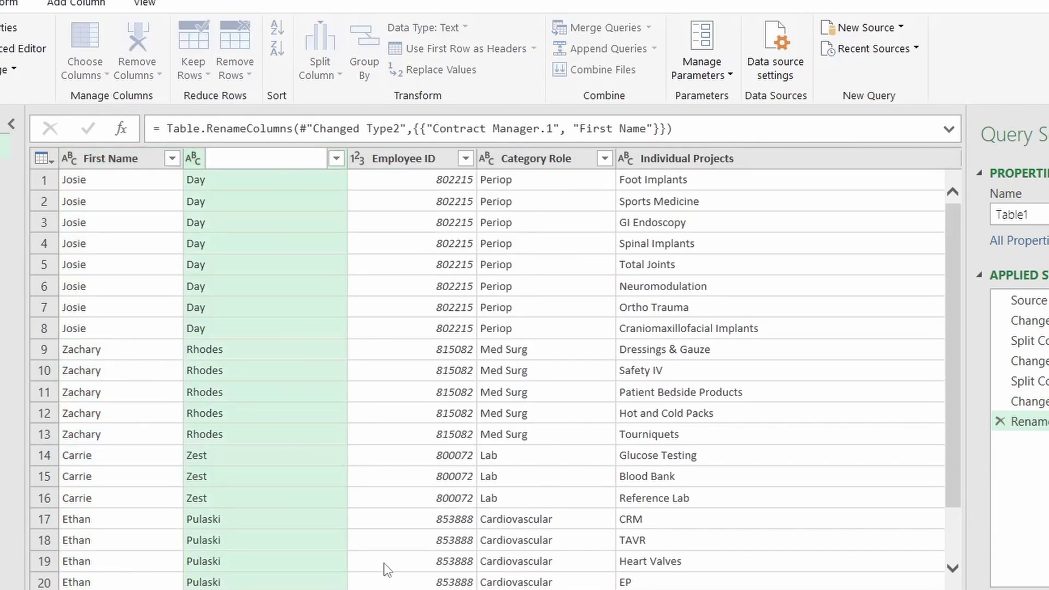
text(Last Name)
key(Return)
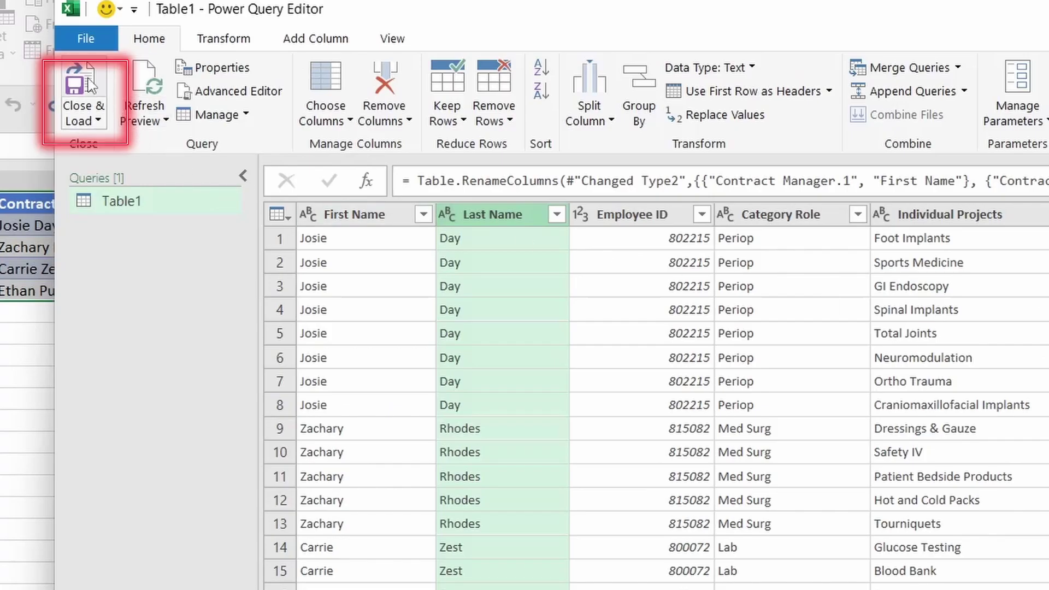
click(82, 82)
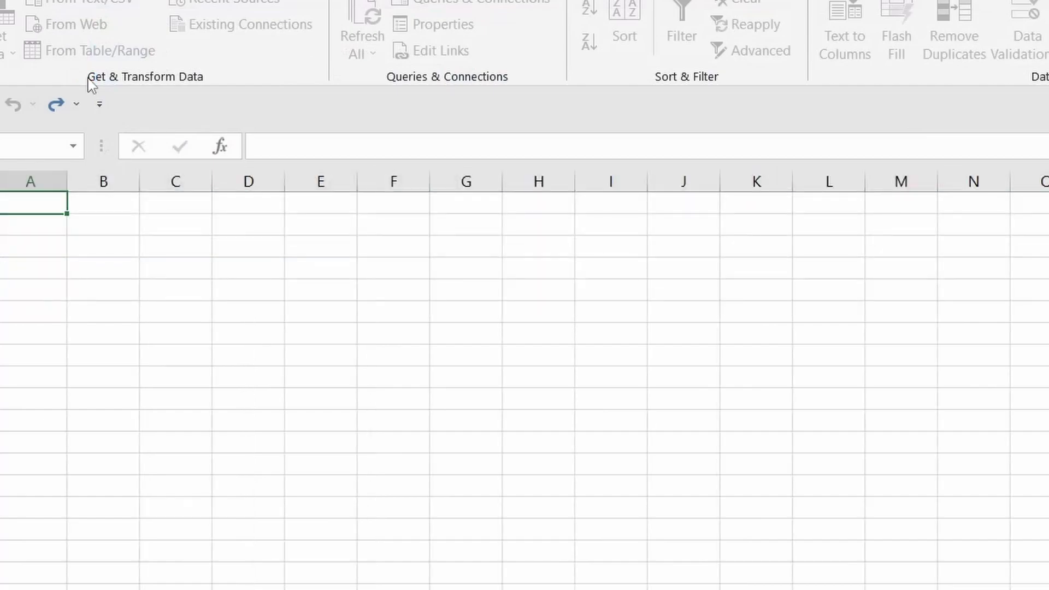